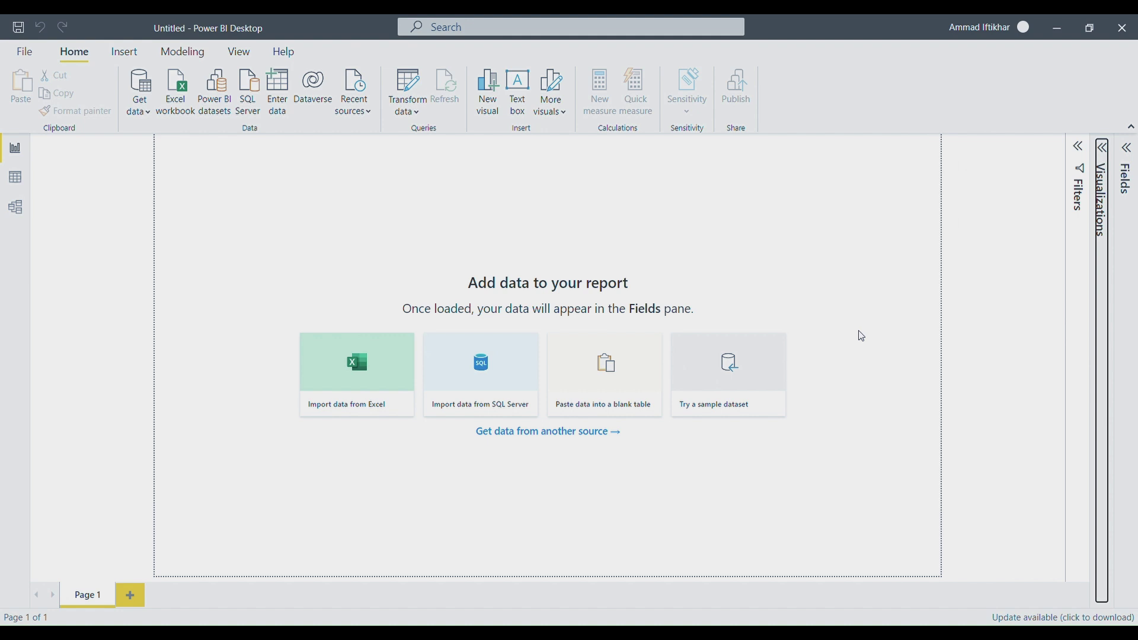
Collapse the Filters and Visualizations panes so the blank report canvas is wider.
{"action": "left_click", "coordinate": [1110, 150]}
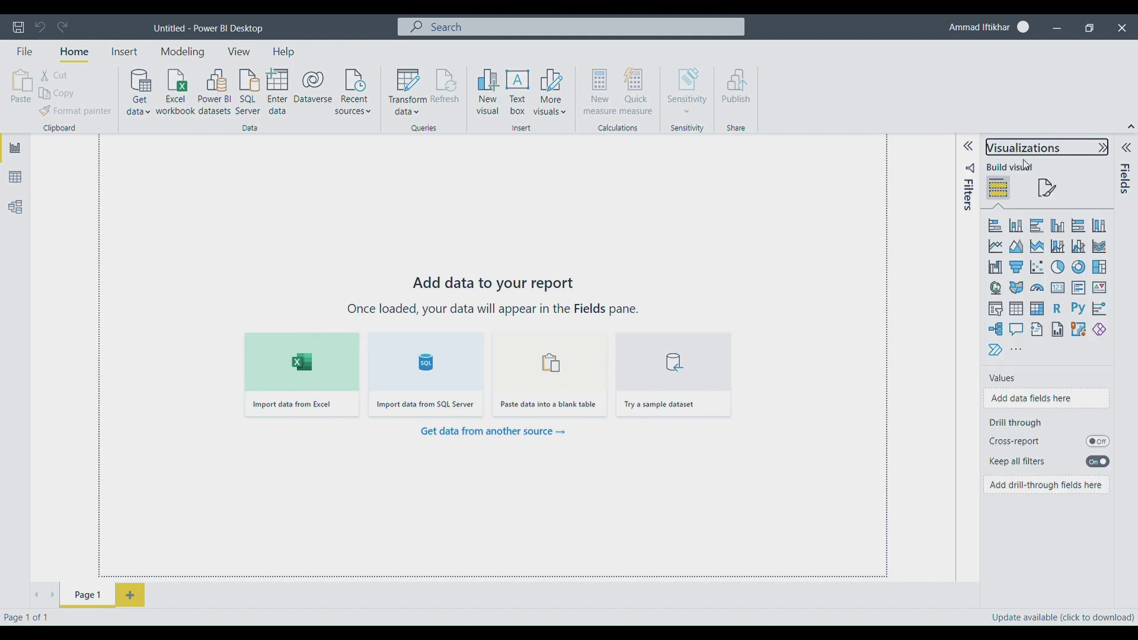
{"action": "left_click", "coordinate": [970, 150]}
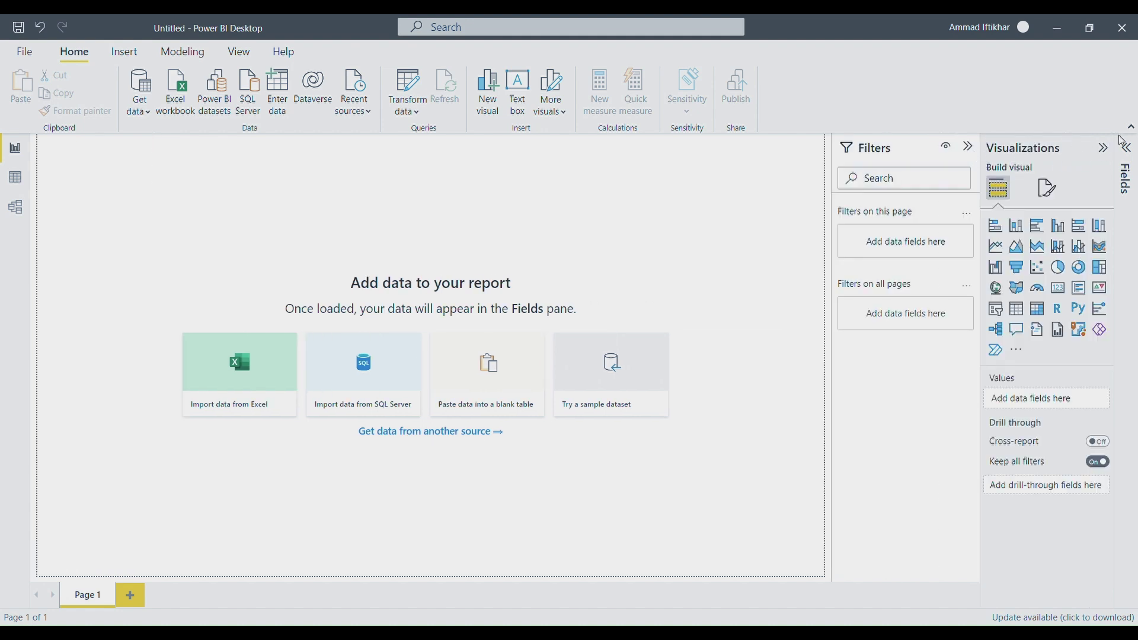
{"action": "left_click", "coordinate": [971, 149]}
{"action": "left_click", "coordinate": [1107, 151]}
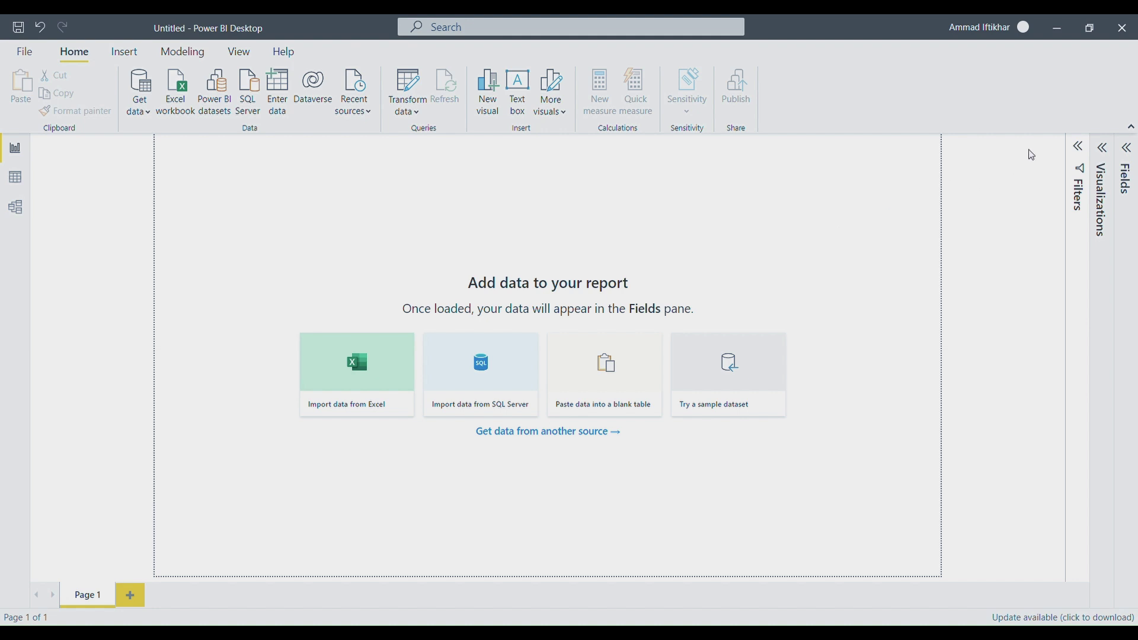
Expand the Visualizations pane again, with the Filters pane still collapsed.
{"action": "left_click", "coordinate": [1082, 149]}
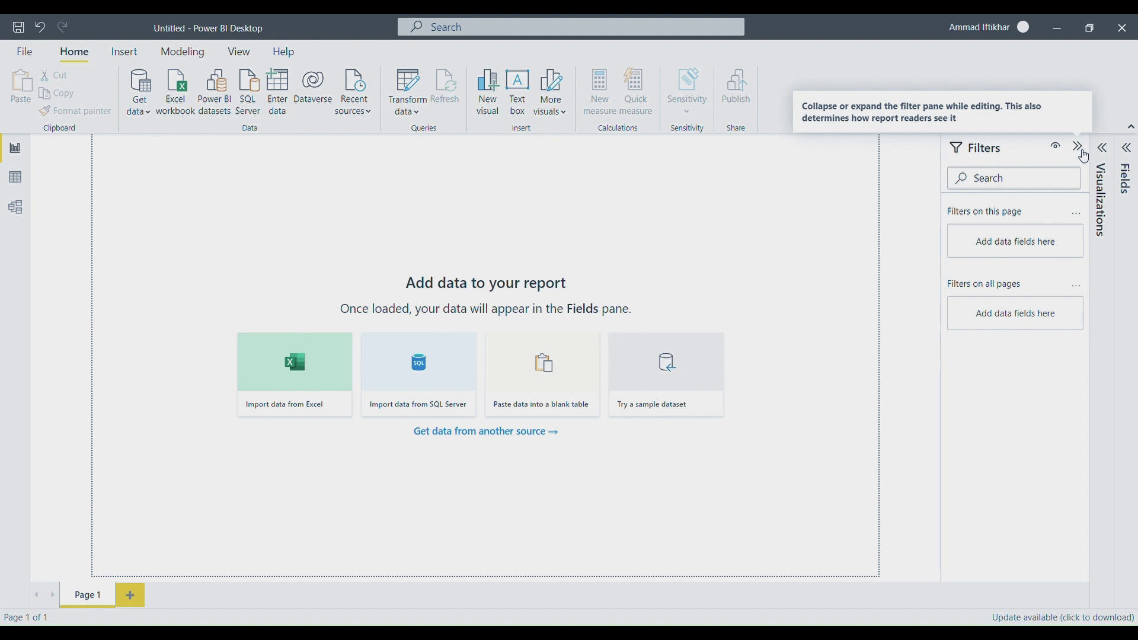
{"action": "left_click", "coordinate": [1084, 153]}
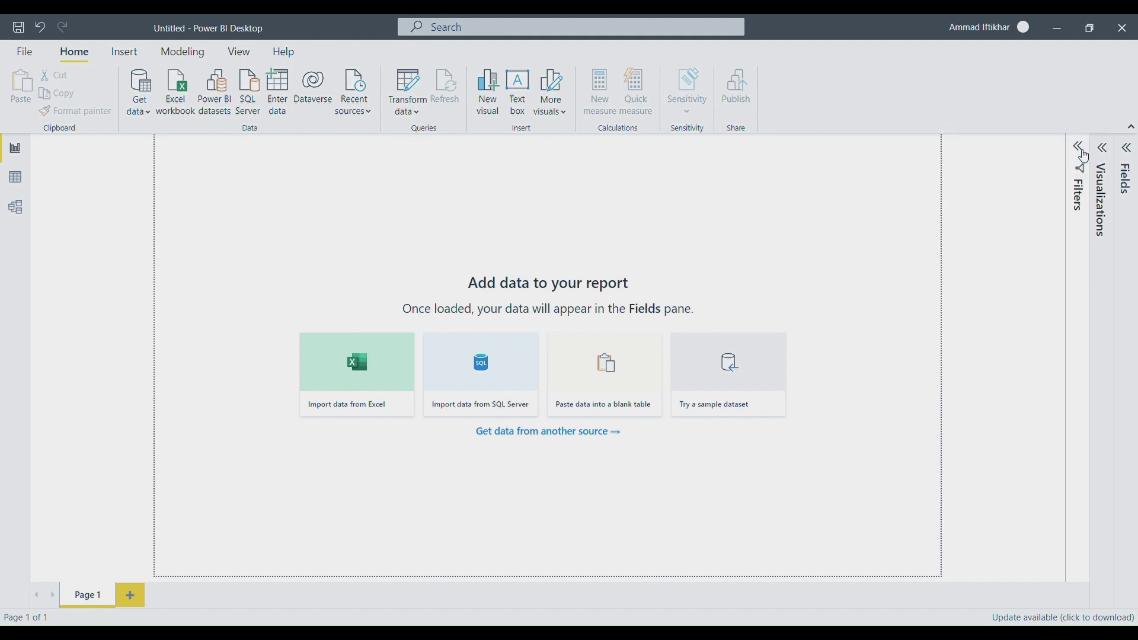
{"action": "left_click", "coordinate": [1111, 160]}
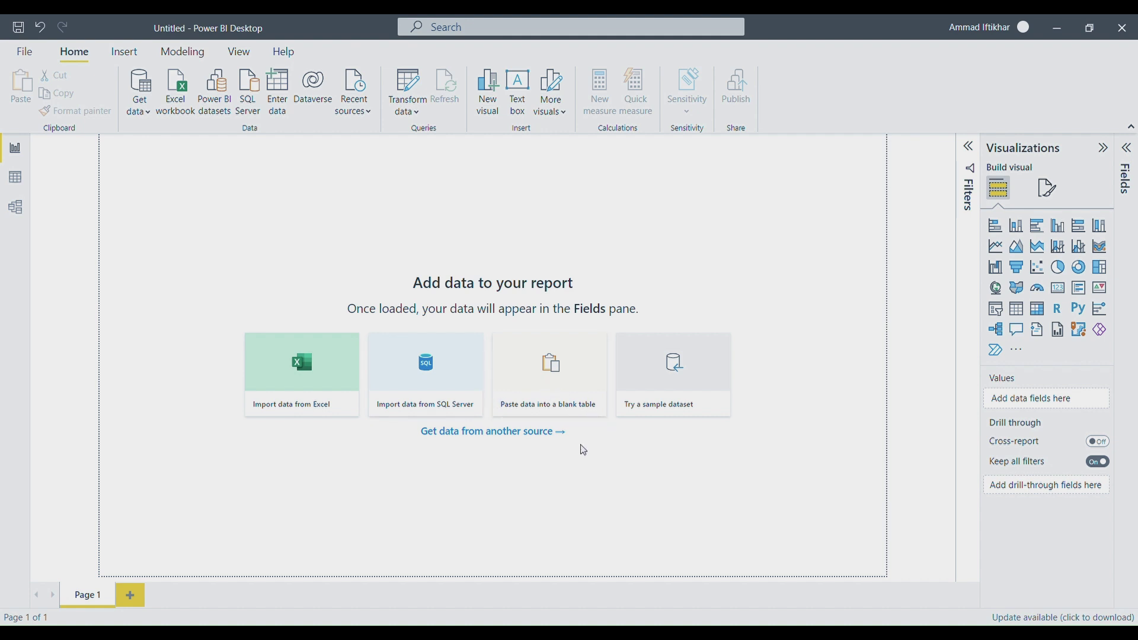
{"action": "left_click", "coordinate": [521, 438]}
{"action": "left_click", "coordinate": [302, 370]}
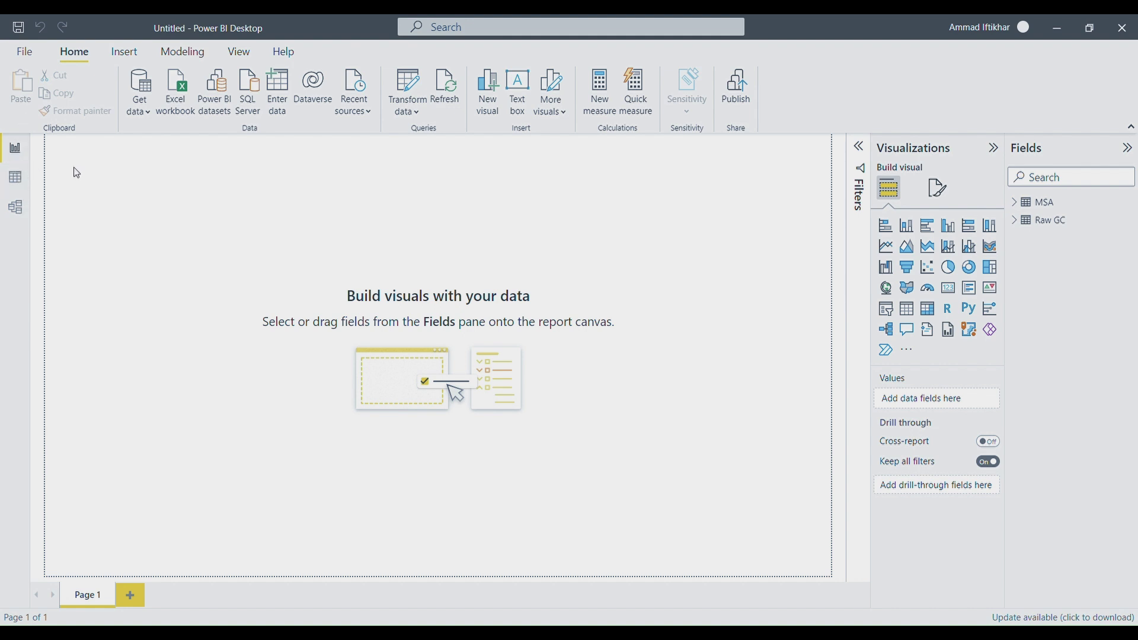
Switch to Table view and expand the MSA table's column list in the Fields pane.
{"action": "left_click", "coordinate": [16, 180]}
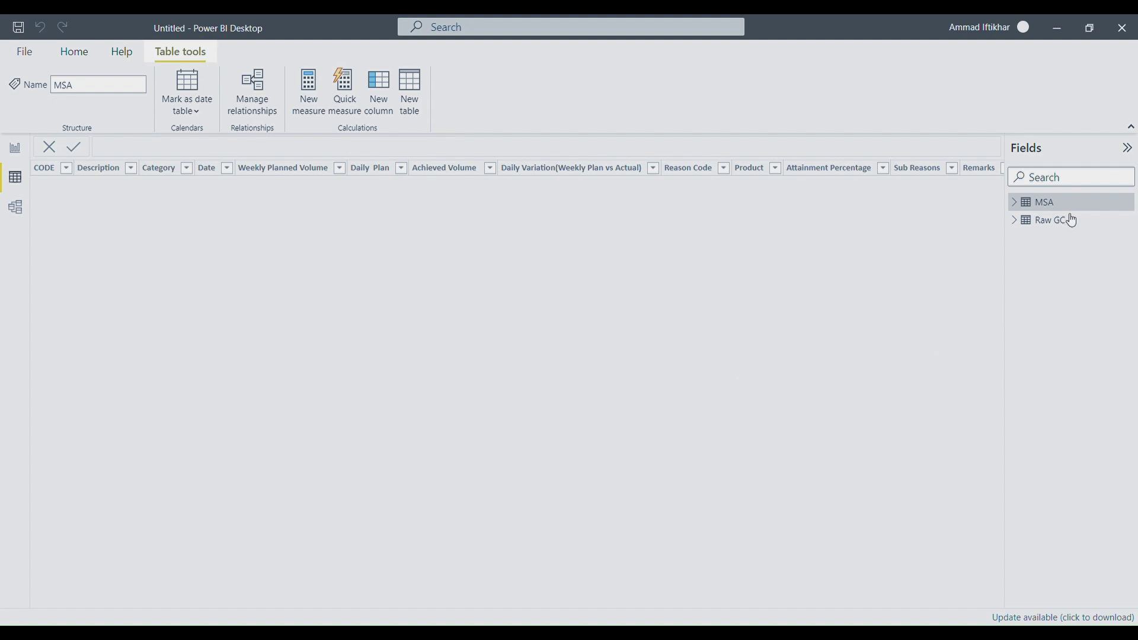
{"action": "left_click", "coordinate": [1014, 203]}
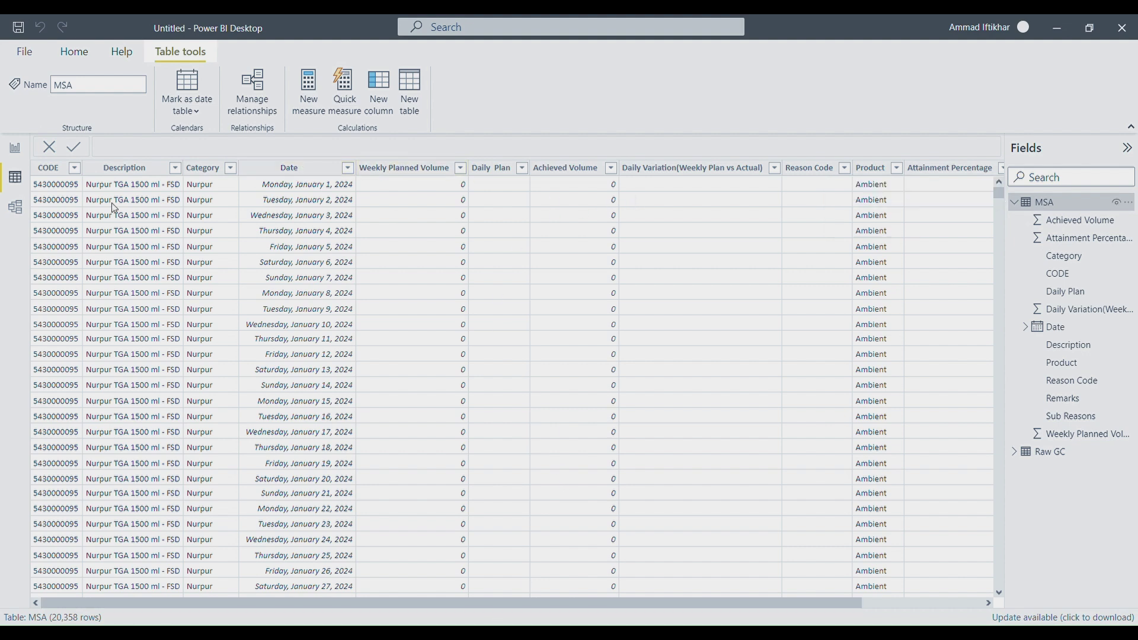
Inspect the MSA table's Date and Weekly Planned Volume column settings.
{"action": "left_click", "coordinate": [299, 176]}
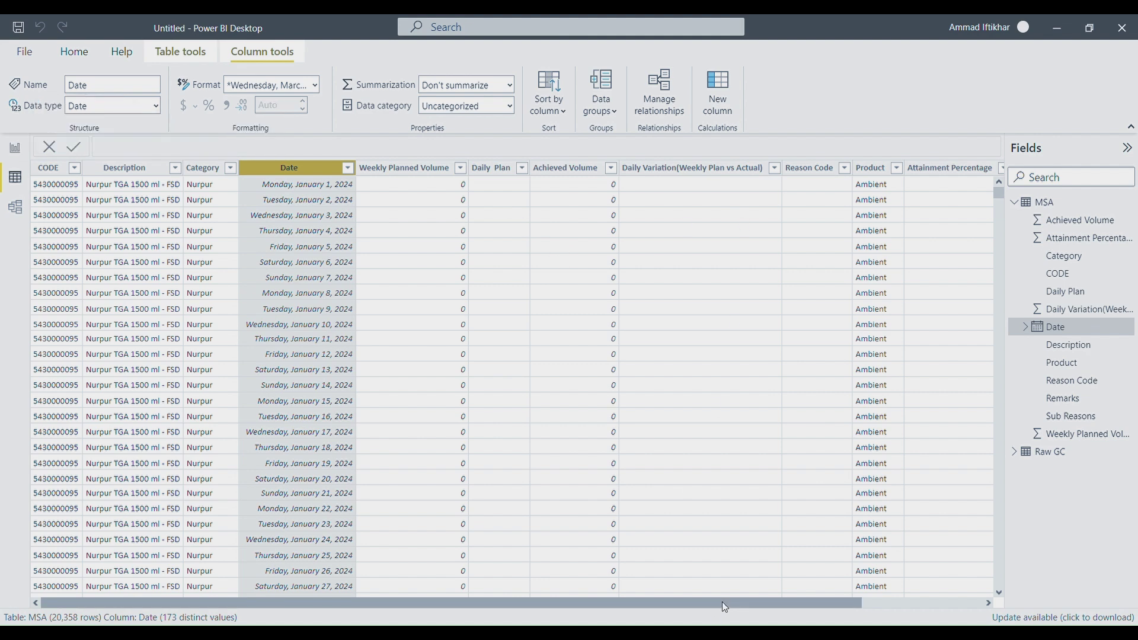
{"action": "left_click_drag", "start_coordinate": [721, 602], "coordinate": [780, 614]}
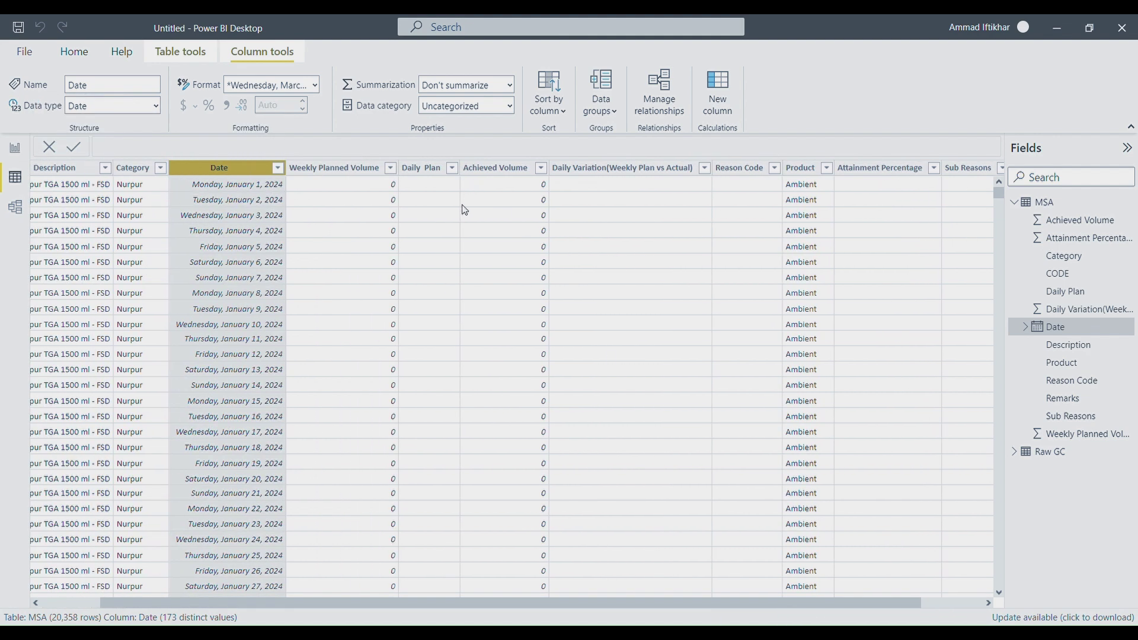
{"action": "left_click", "coordinate": [361, 174]}
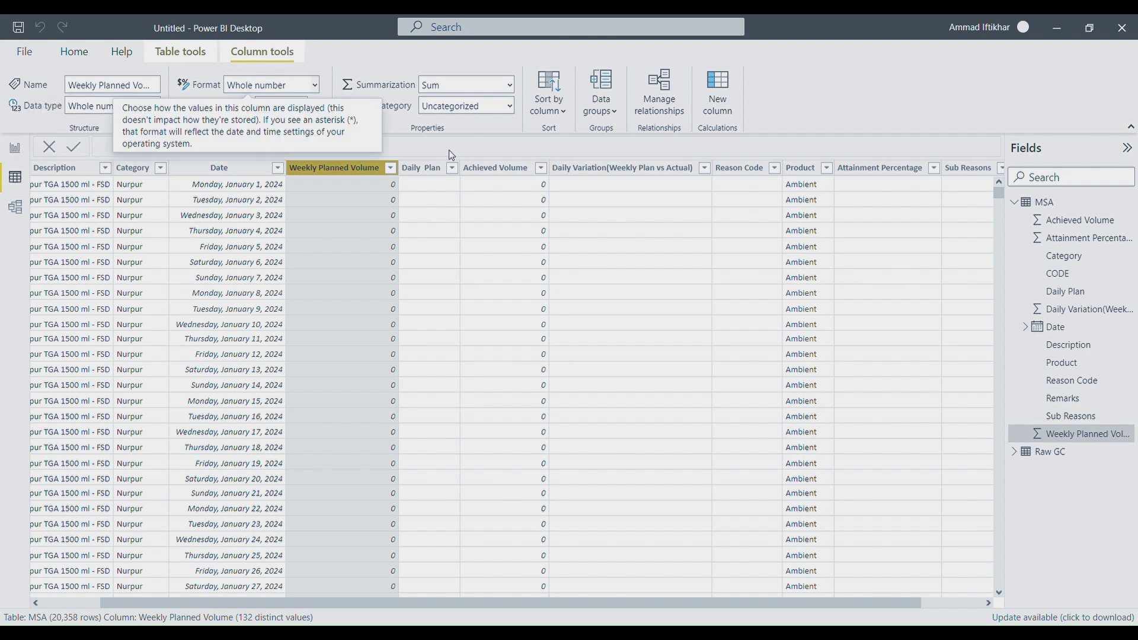
{"action": "scroll", "coordinate": [602, 445], "scroll_direction": "down", "scroll_amount": 1}
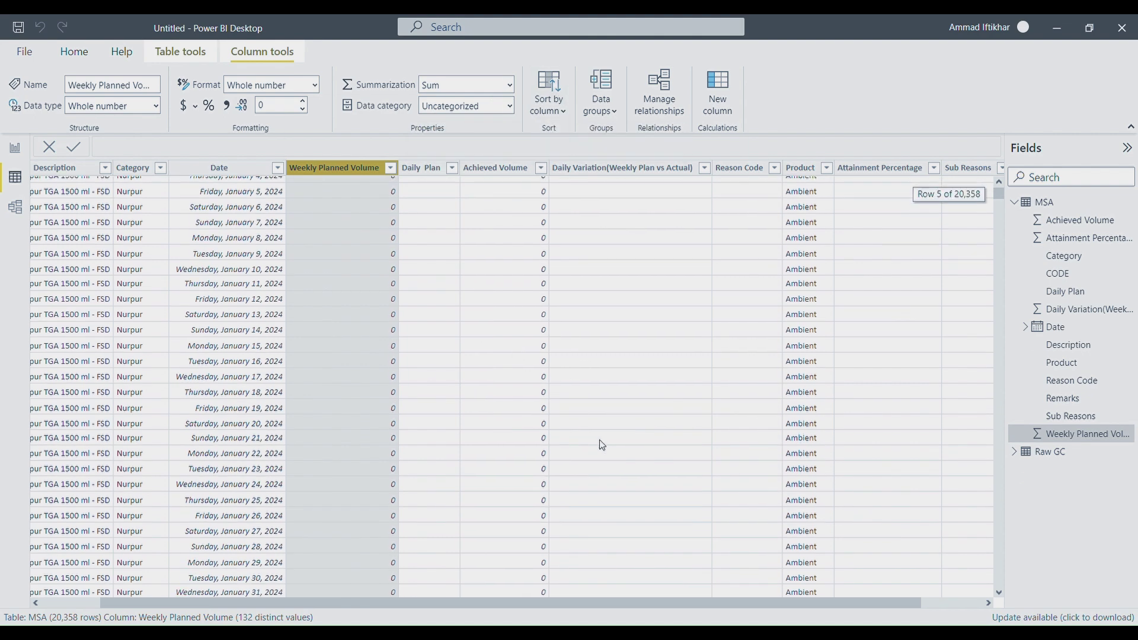
{"action": "scroll", "coordinate": [602, 445], "scroll_direction": "down", "scroll_amount": 2}
{"action": "scroll", "coordinate": [602, 445], "scroll_direction": "up", "scroll_amount": 3}
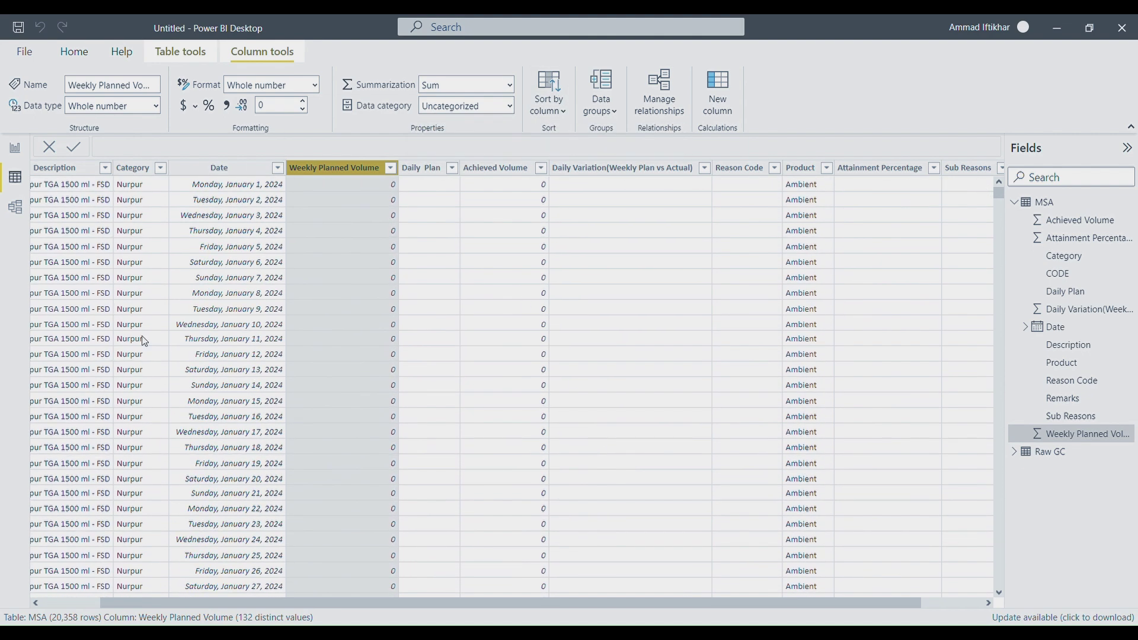
{"action": "left_click_drag", "start_coordinate": [343, 606], "coordinate": [202, 590]}
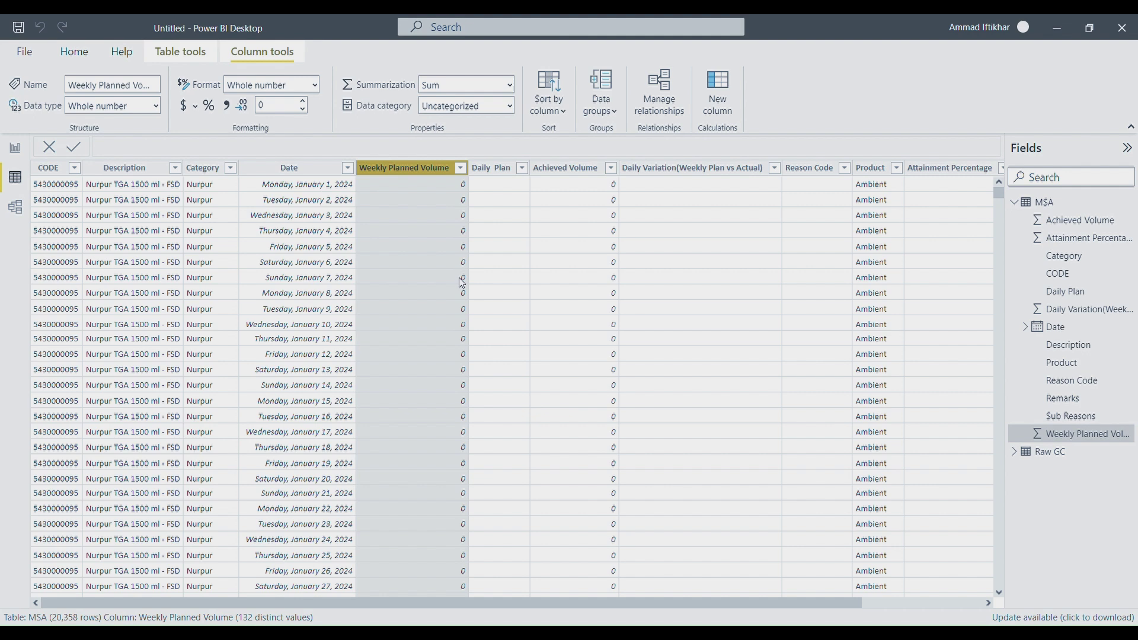
Collapse MSA, open the Raw GC table's data, and check its Date column properties.
{"action": "left_click", "coordinate": [1017, 204]}
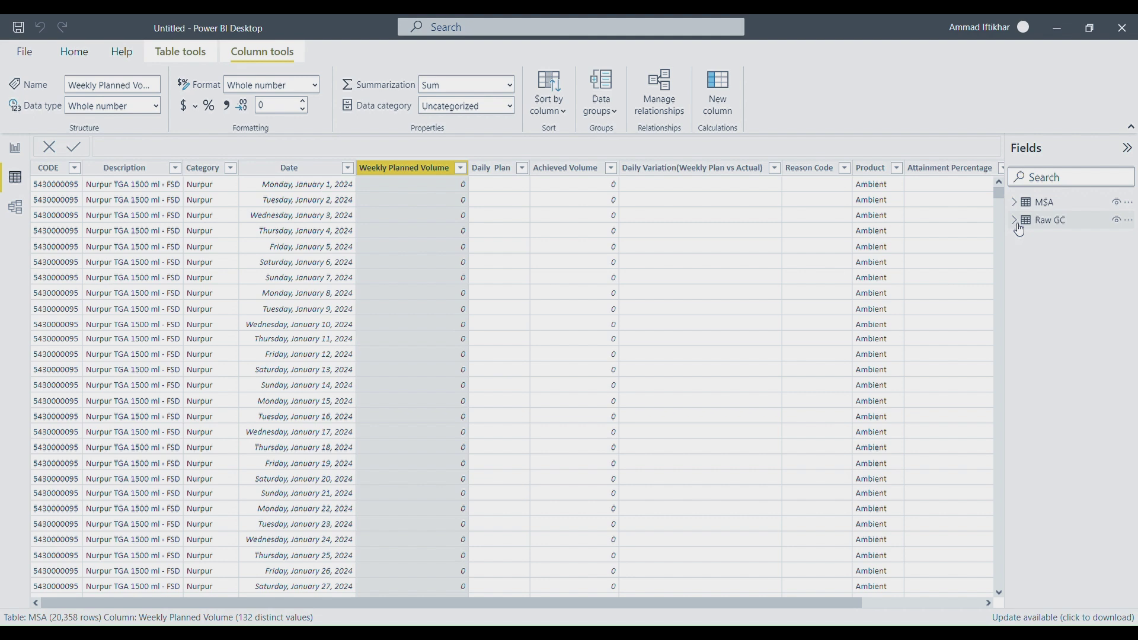
{"action": "left_click", "coordinate": [1015, 220]}
{"action": "left_click", "coordinate": [1056, 222]}
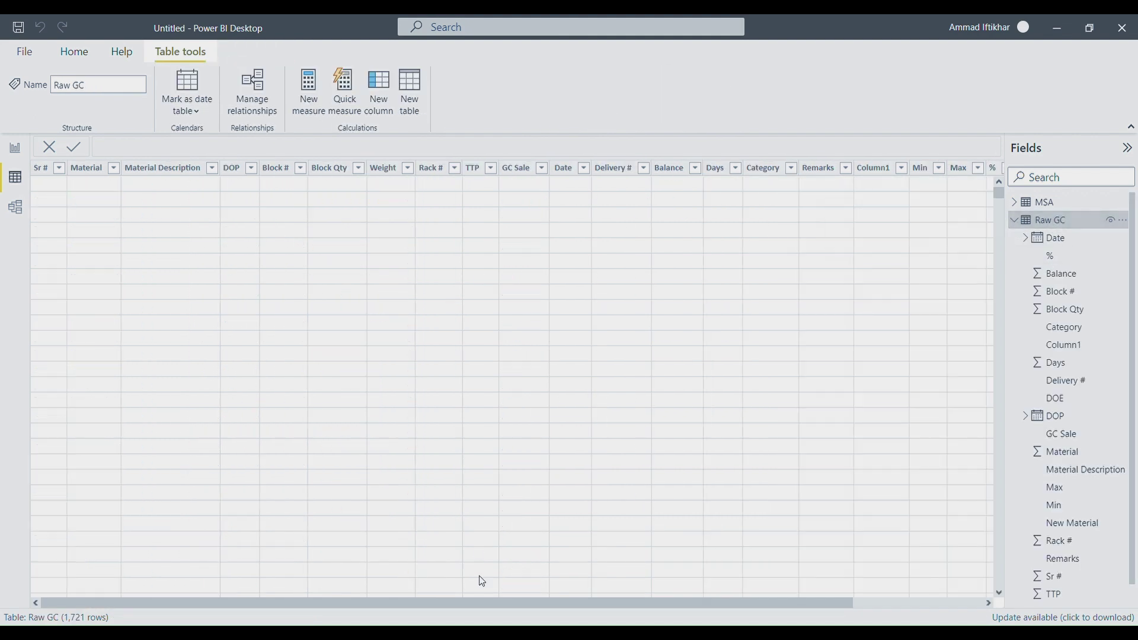
{"action": "left_click_drag", "start_coordinate": [449, 605], "coordinate": [535, 604]}
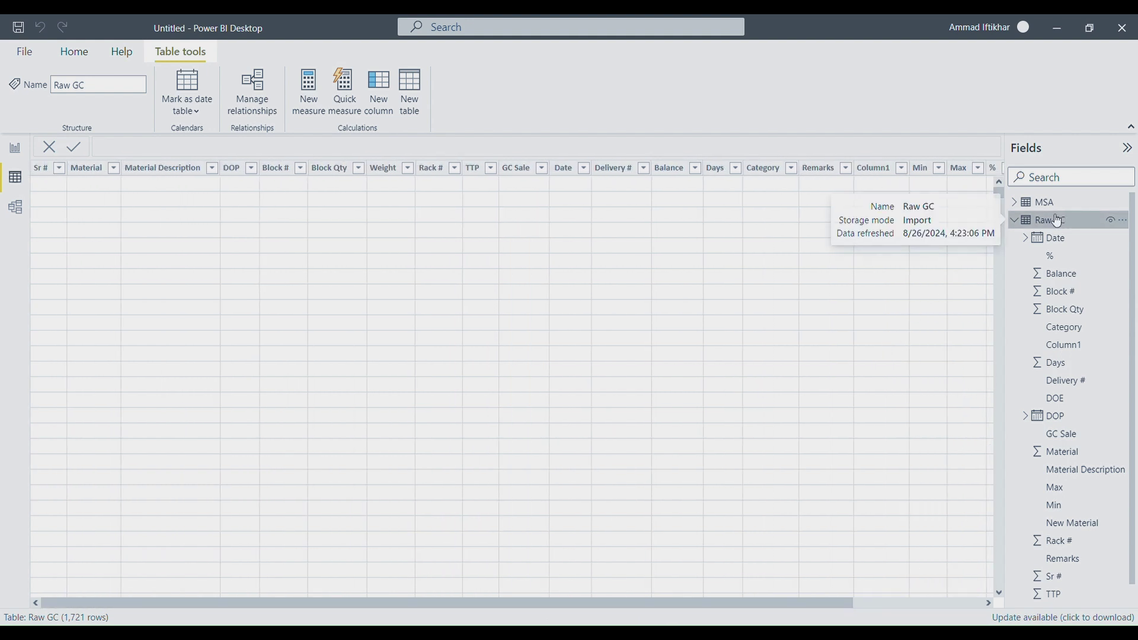
{"action": "left_click", "coordinate": [1060, 238]}
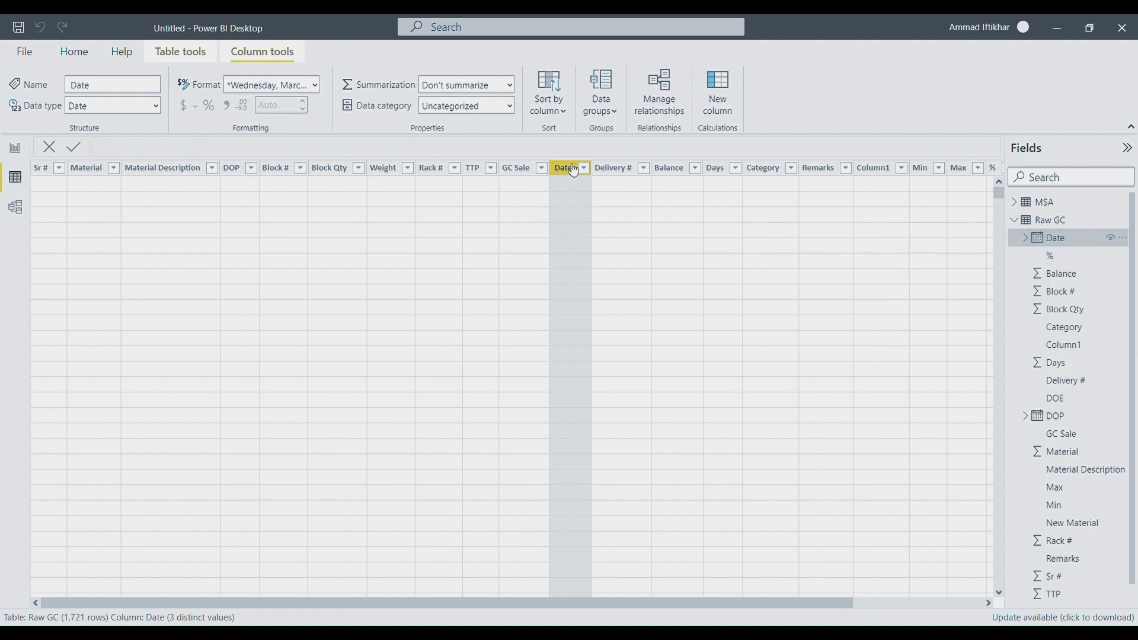
{"action": "scroll", "coordinate": [455, 320], "scroll_direction": "down", "scroll_amount": 2}
{"action": "scroll", "coordinate": [455, 320], "scroll_direction": "down", "scroll_amount": 8}
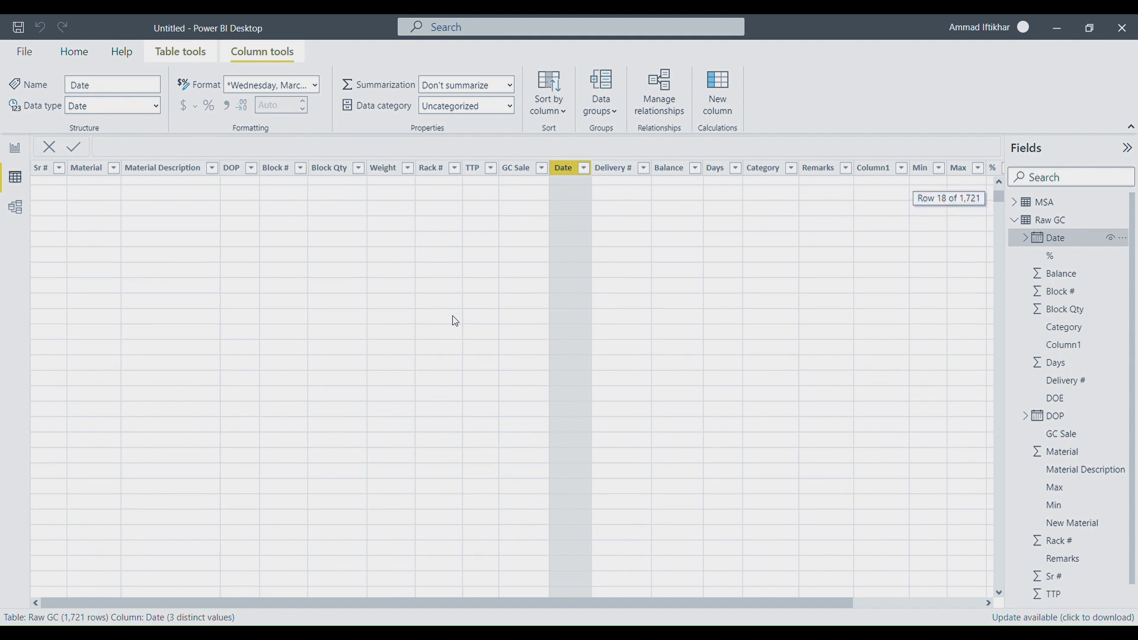
{"action": "scroll", "coordinate": [455, 321], "scroll_direction": "up", "scroll_amount": 10}
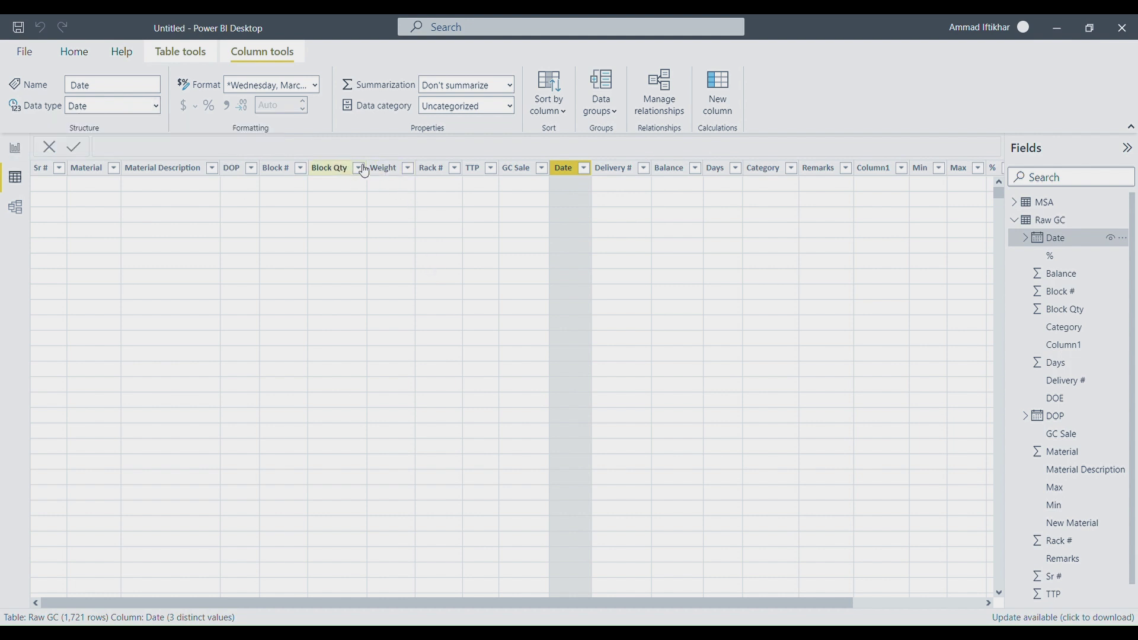
Review the Weight, Material, Sr # and Material Description column settings in Raw GC.
{"action": "left_click", "coordinate": [385, 169]}
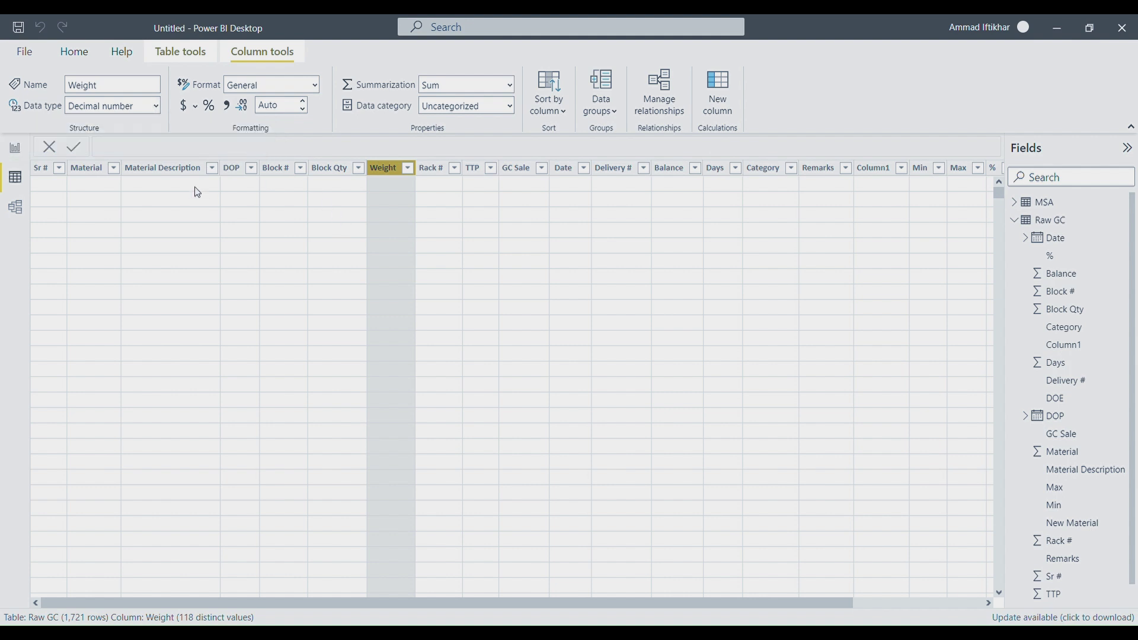
{"action": "left_click", "coordinate": [84, 172]}
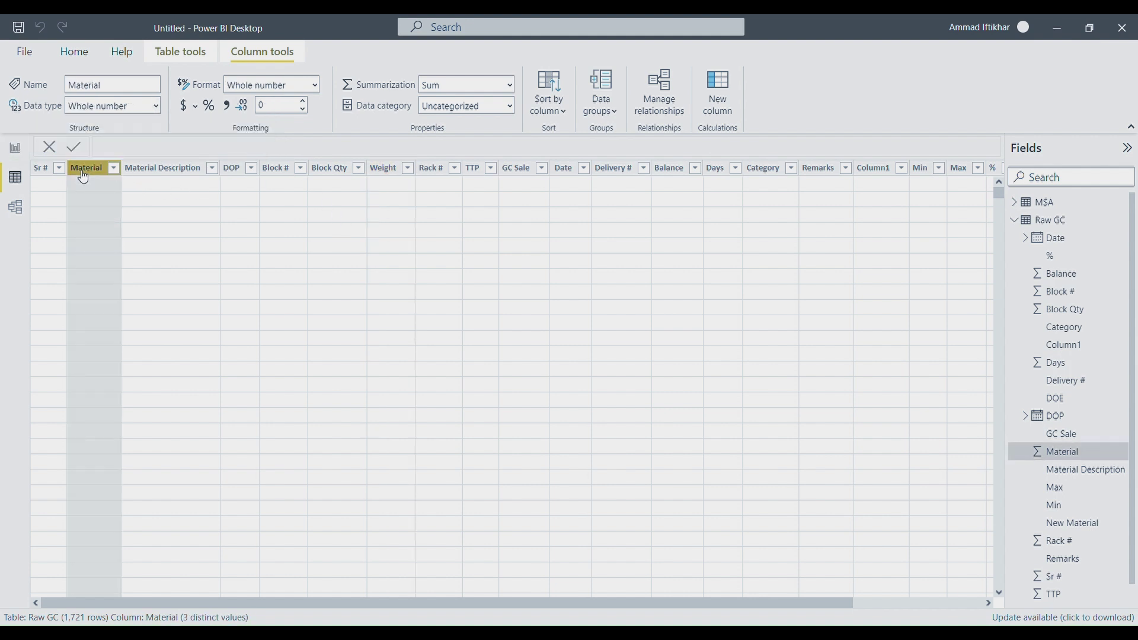
{"action": "left_click", "coordinate": [42, 172]}
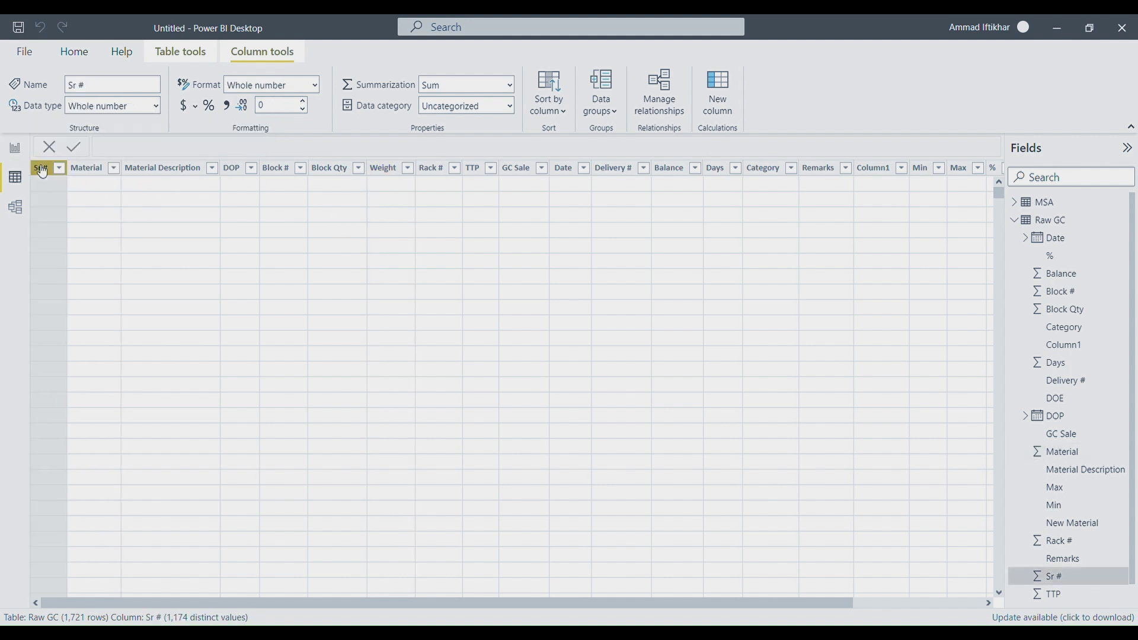
{"action": "left_click", "coordinate": [164, 173]}
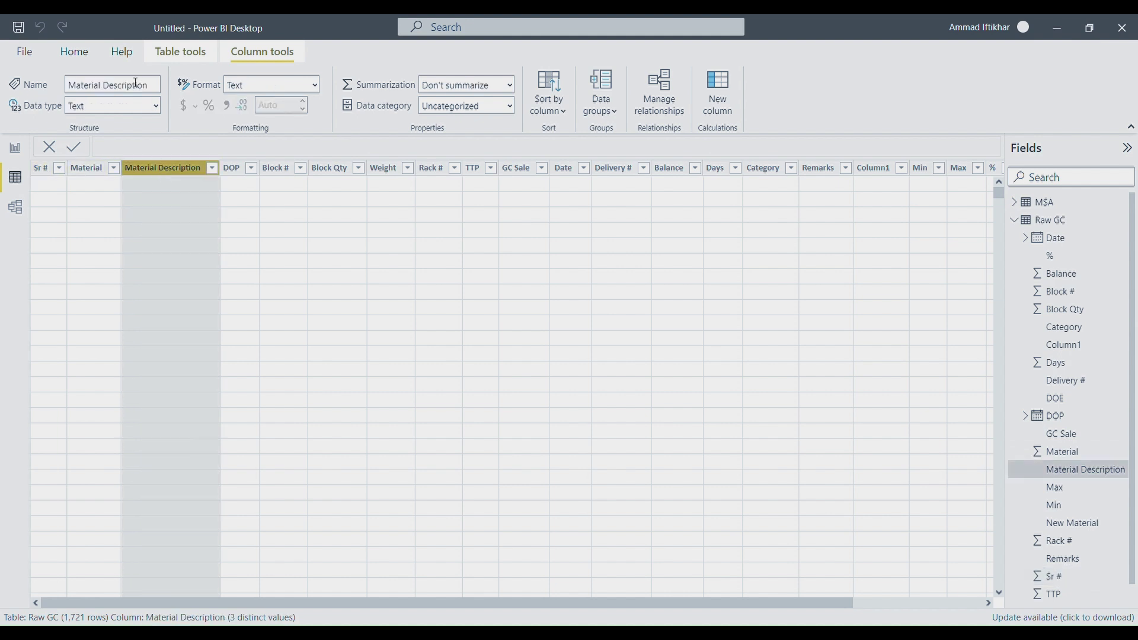
{"action": "scroll", "coordinate": [705, 488], "scroll_direction": "down", "scroll_amount": 5}
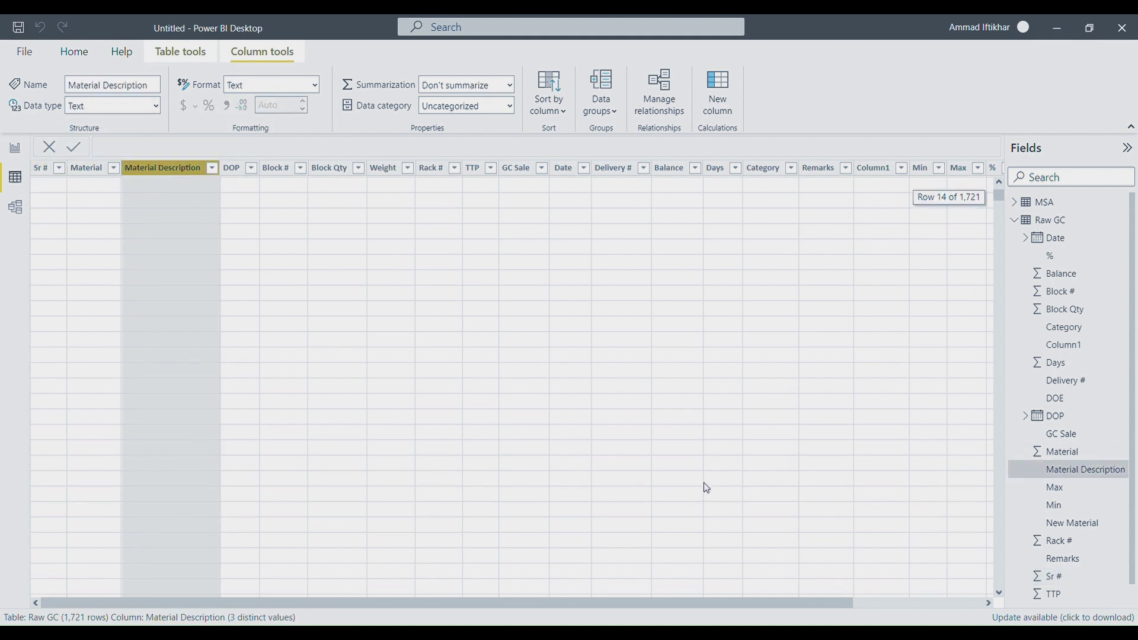
{"action": "scroll", "coordinate": [705, 487], "scroll_direction": "up", "scroll_amount": 5}
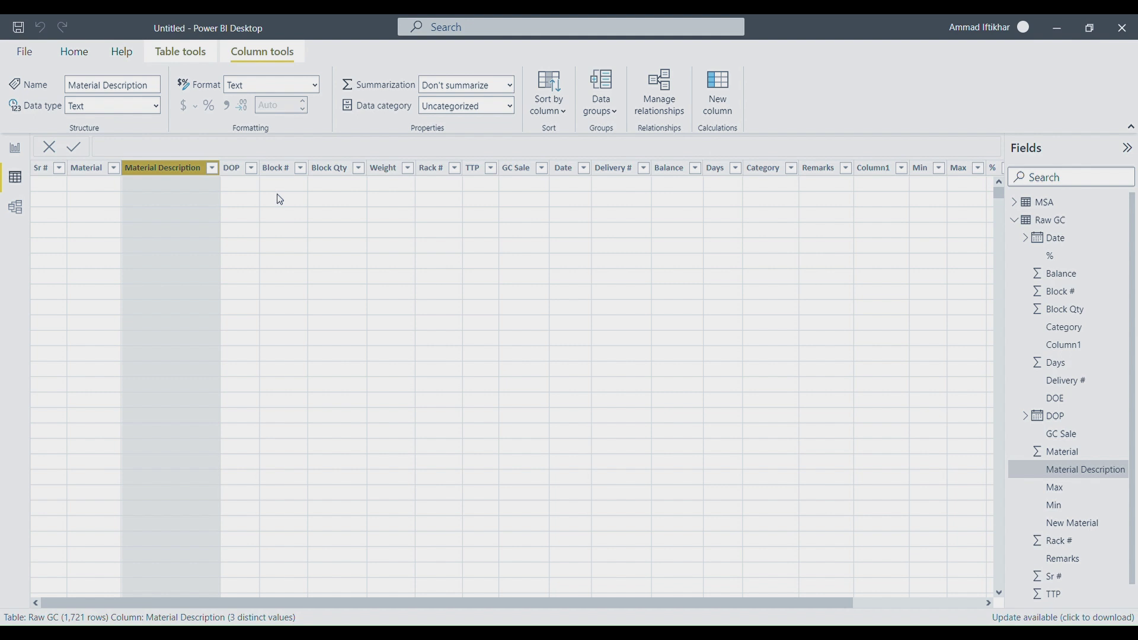
{"action": "left_click", "coordinate": [40, 169]}
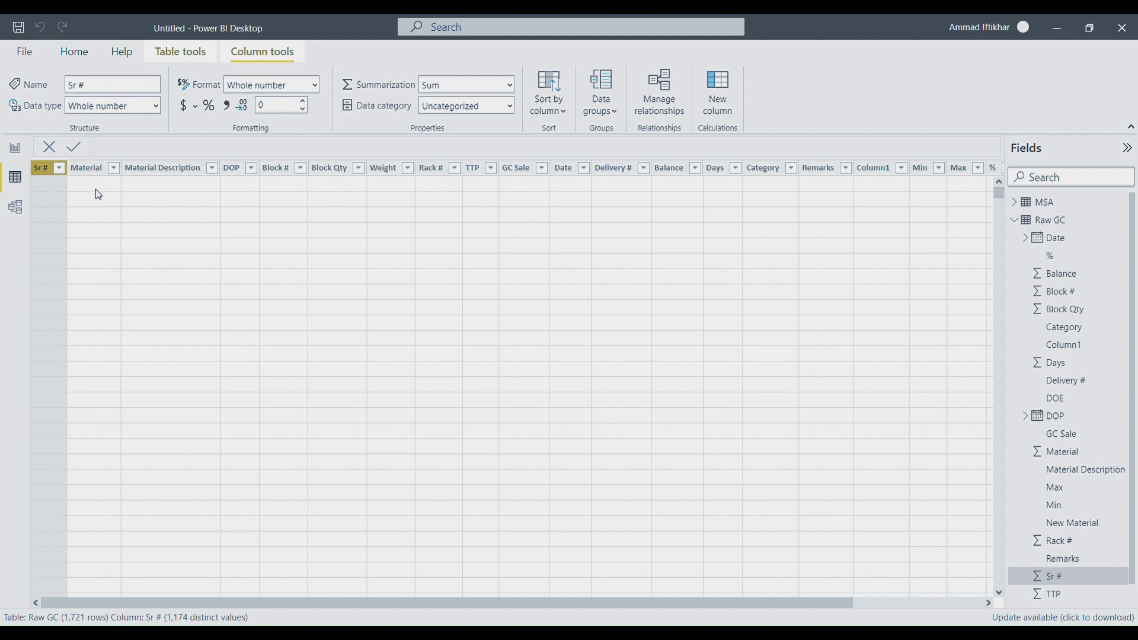
Browse the Table tools, Column tools, Help and Home ribbon commands for Raw GC.
{"action": "left_click", "coordinate": [185, 53]}
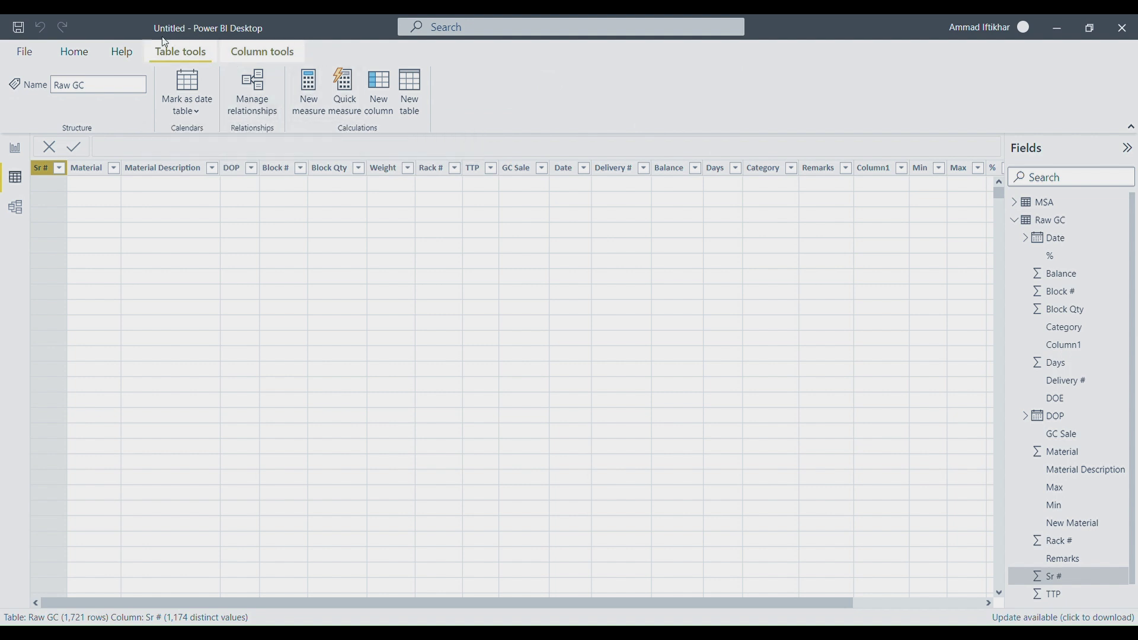
{"action": "left_click", "coordinate": [257, 53]}
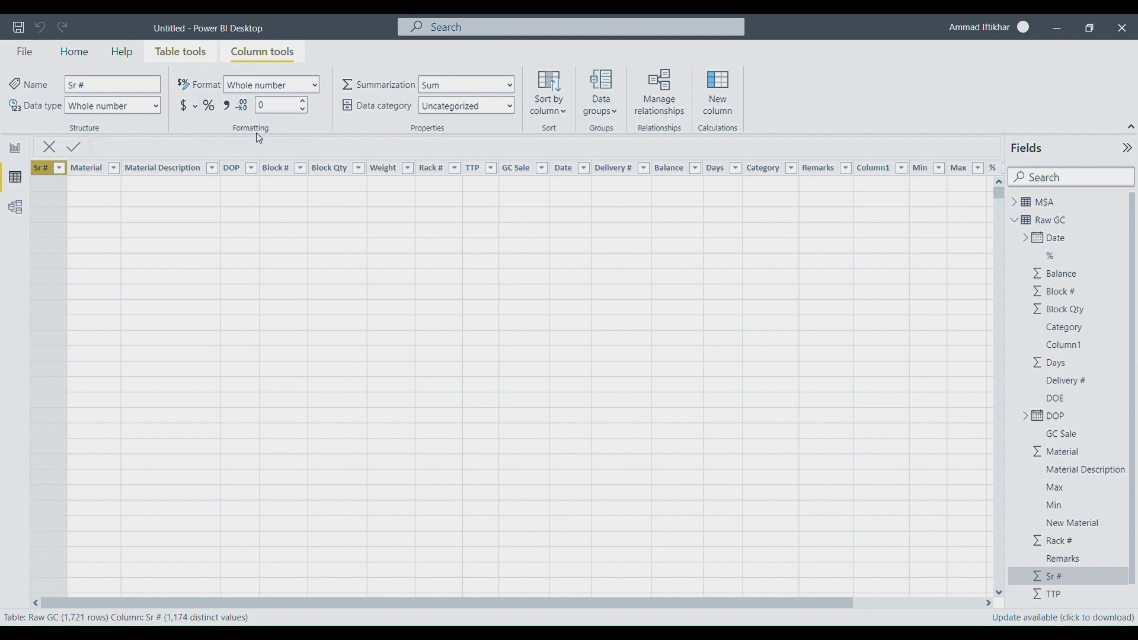
{"action": "left_click", "coordinate": [117, 57]}
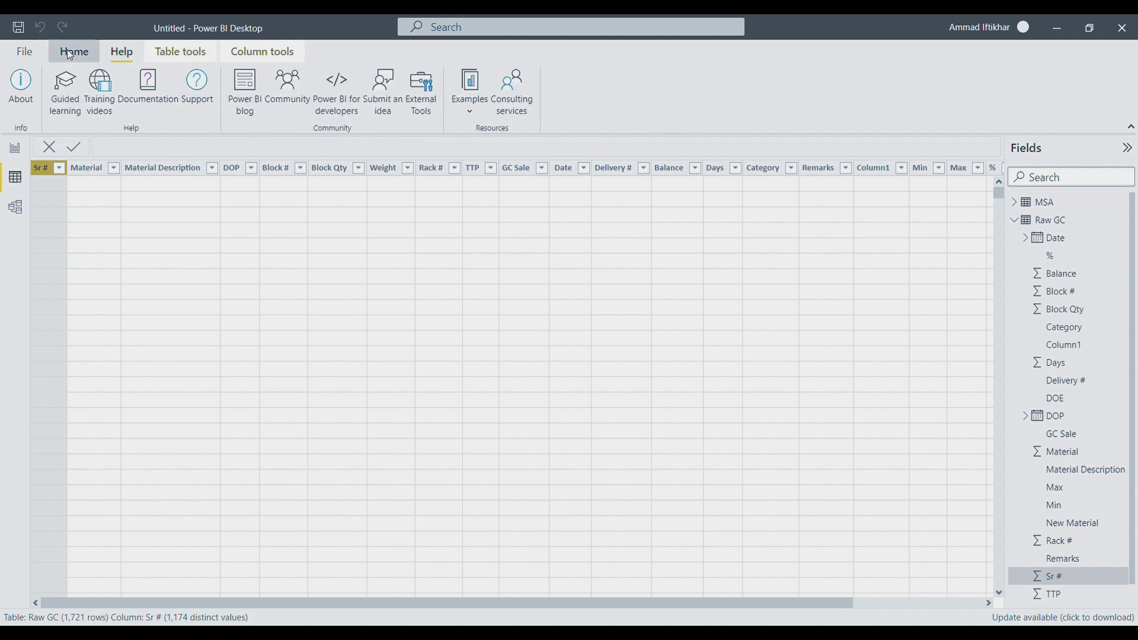
{"action": "left_click", "coordinate": [68, 51]}
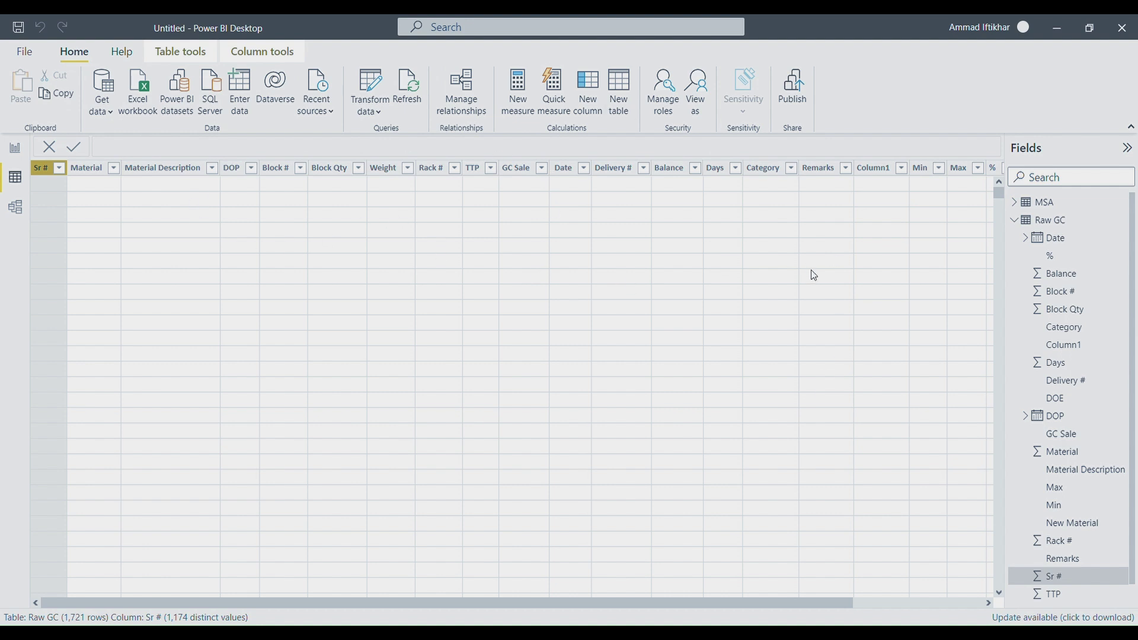
Switch to Report view to show the blank Page 1 canvas.
{"action": "left_click", "coordinate": [15, 150]}
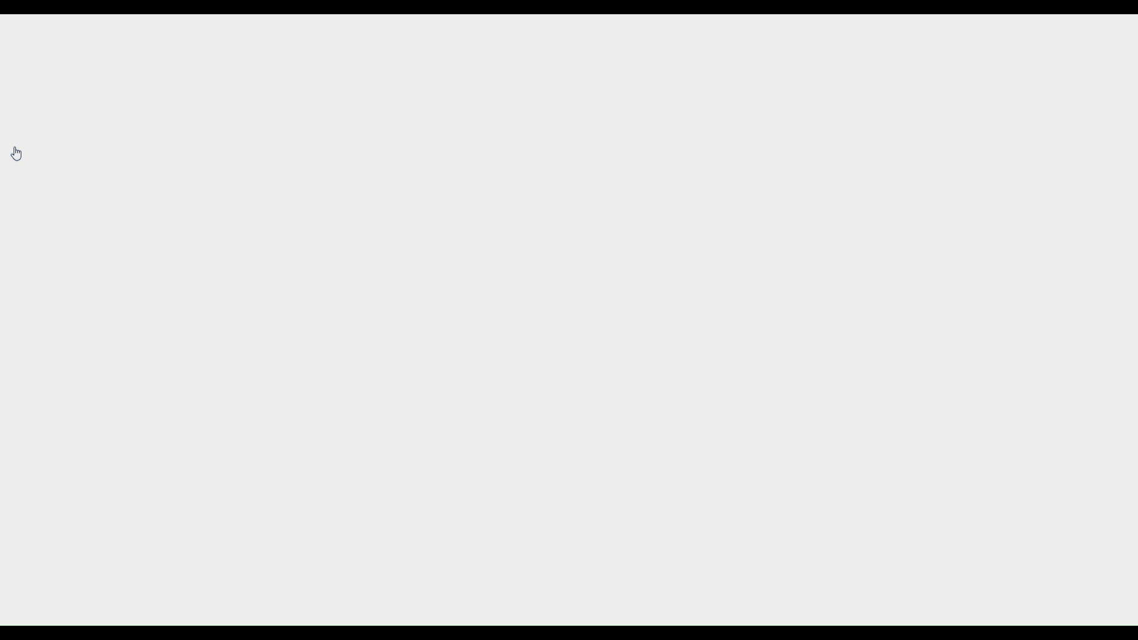